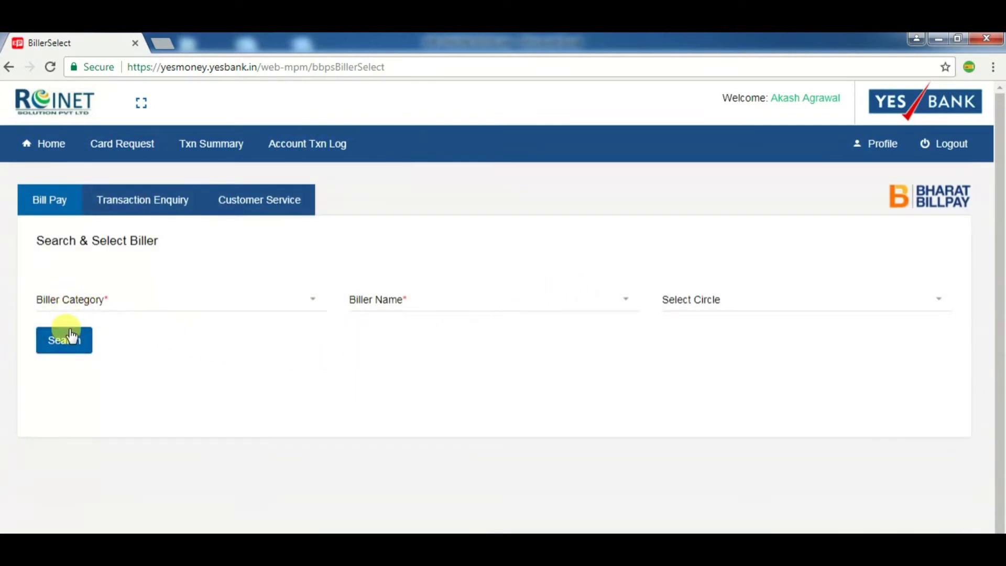
Search Electricity billers for Chhattisgarh State Power Distribution Co. Ltd in circle CHHATTISGARH.
{"action": "left_click", "coordinate": [77, 296]}
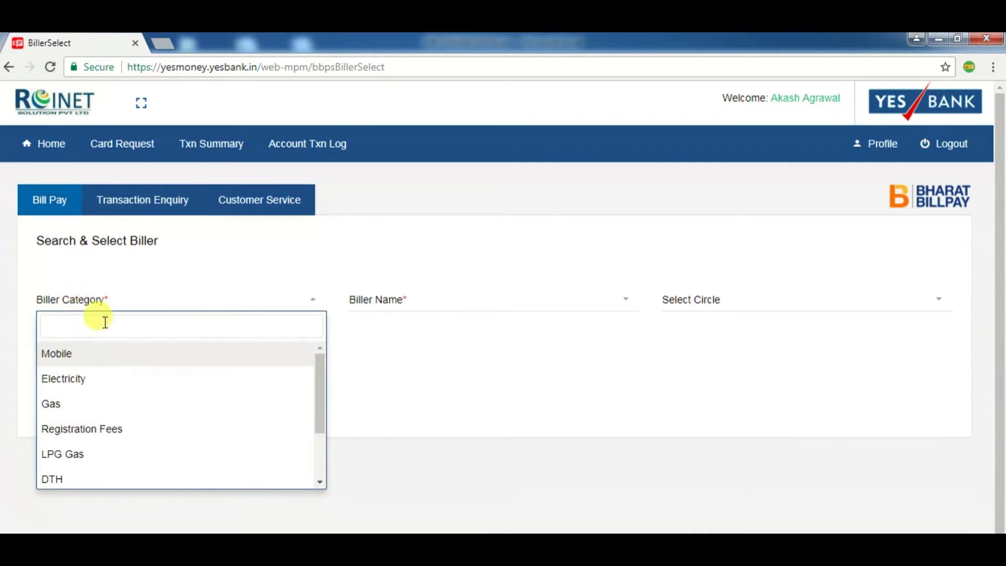
{"action": "left_click", "coordinate": [99, 381]}
{"action": "left_click", "coordinate": [412, 301]}
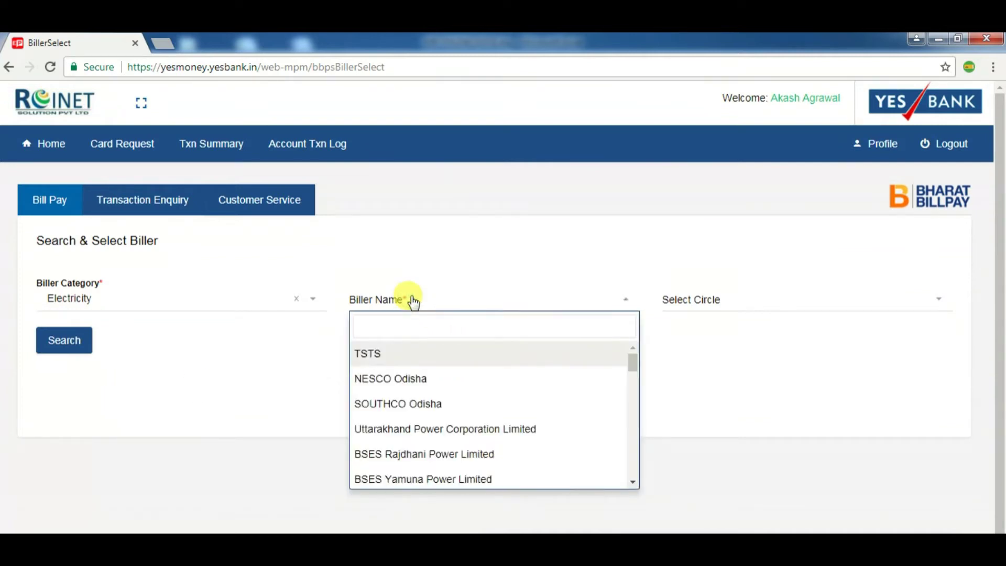
{"action": "type", "text": "CG"}
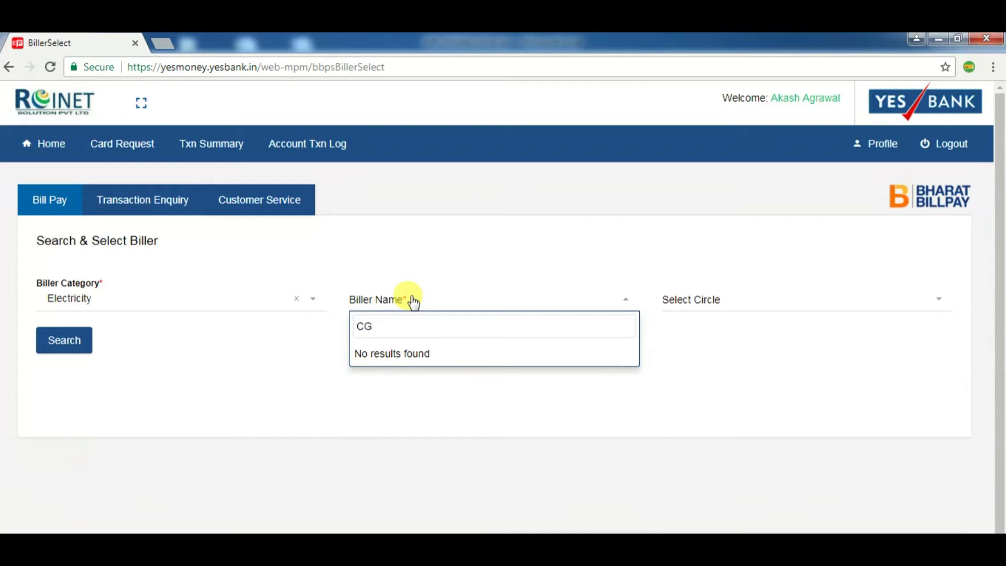
{"action": "key", "text": "BackSpace"}
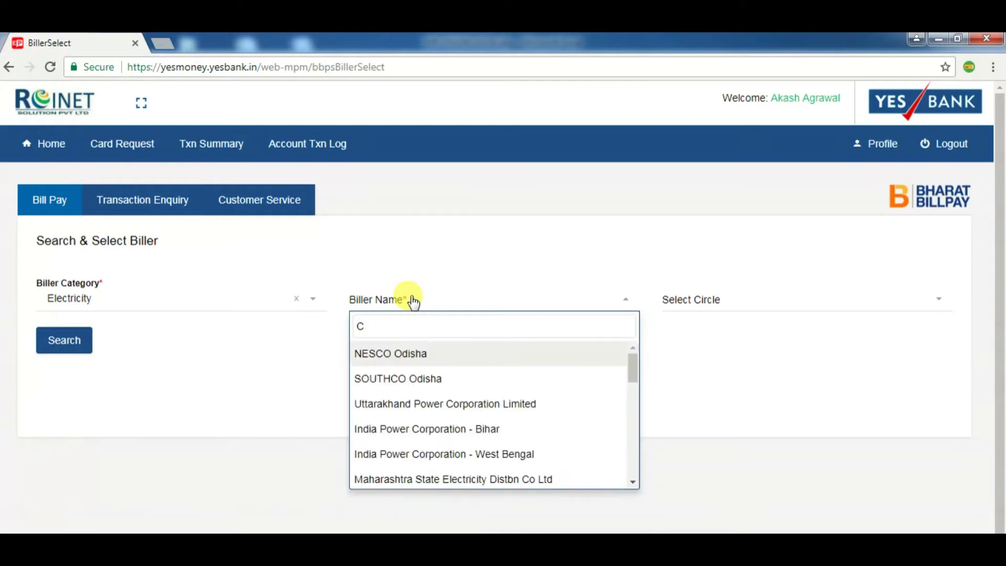
{"action": "type", "text": "H"}
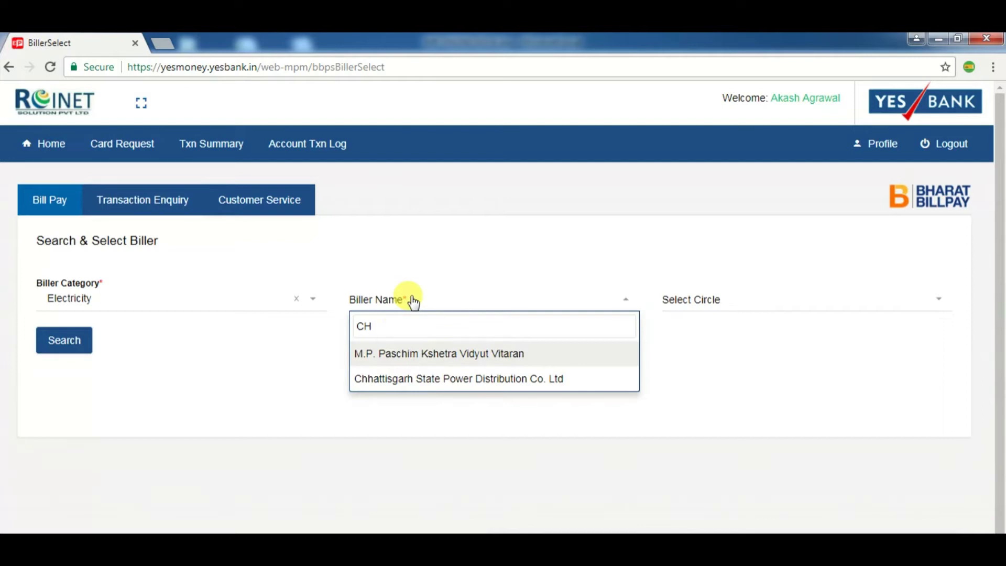
{"action": "left_click", "coordinate": [422, 383]}
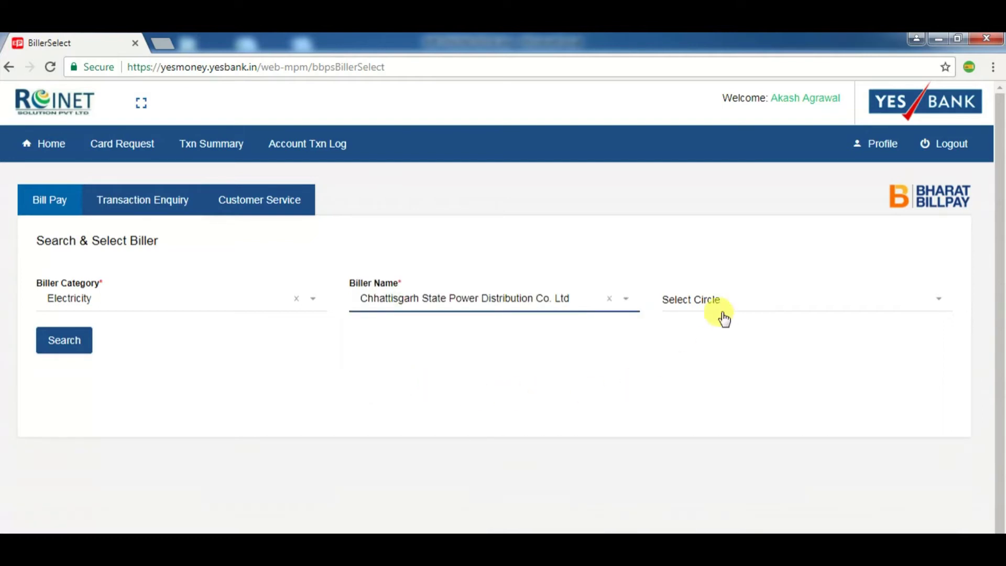
{"action": "left_click", "coordinate": [709, 303]}
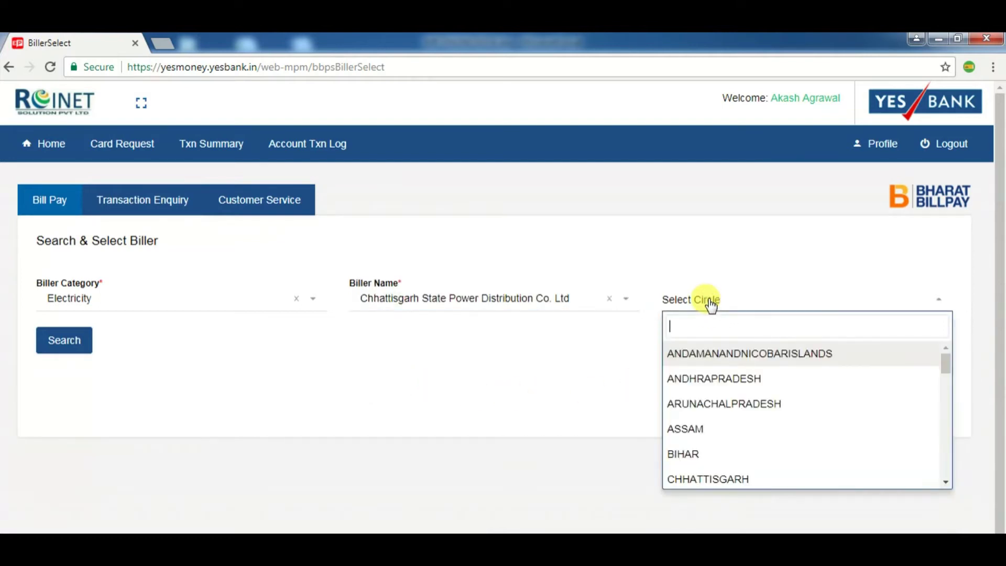
{"action": "left_click", "coordinate": [711, 478]}
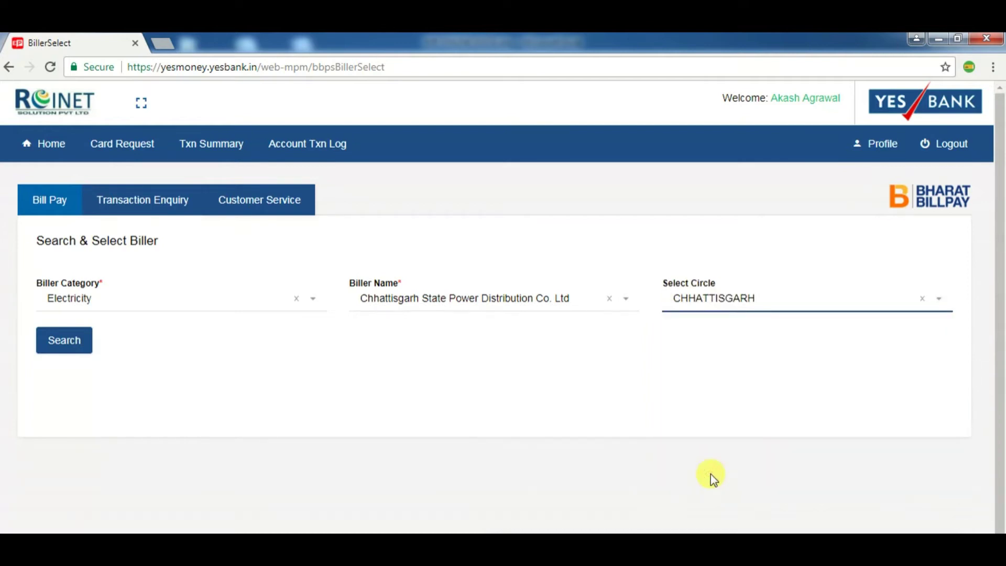
{"action": "left_click", "coordinate": [60, 343]}
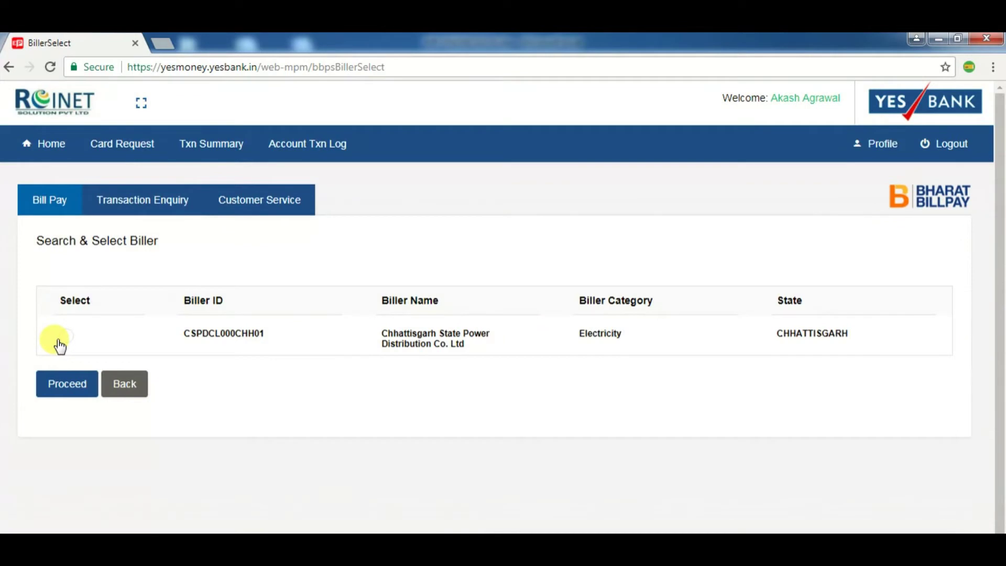
Select the Chhattisgarh power biller and enter the Business Partner Number on its details form.
{"action": "left_click", "coordinate": [68, 337]}
{"action": "left_click", "coordinate": [68, 385]}
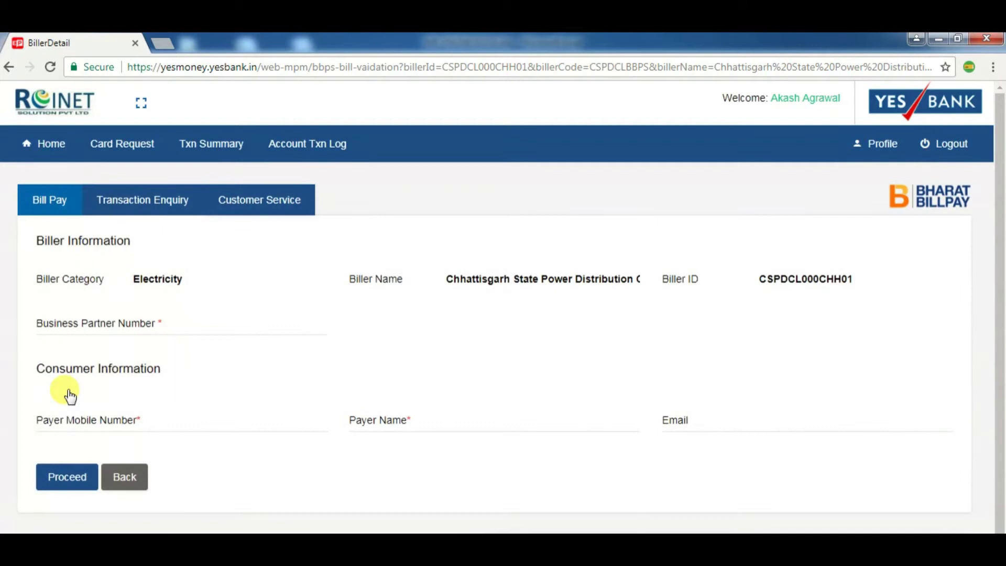
{"action": "left_click", "coordinate": [84, 319]}
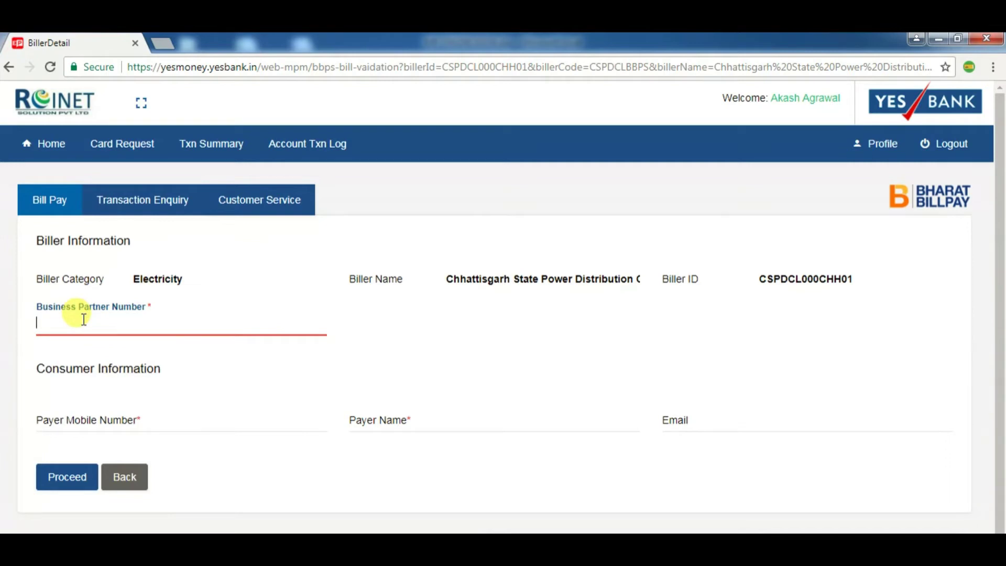
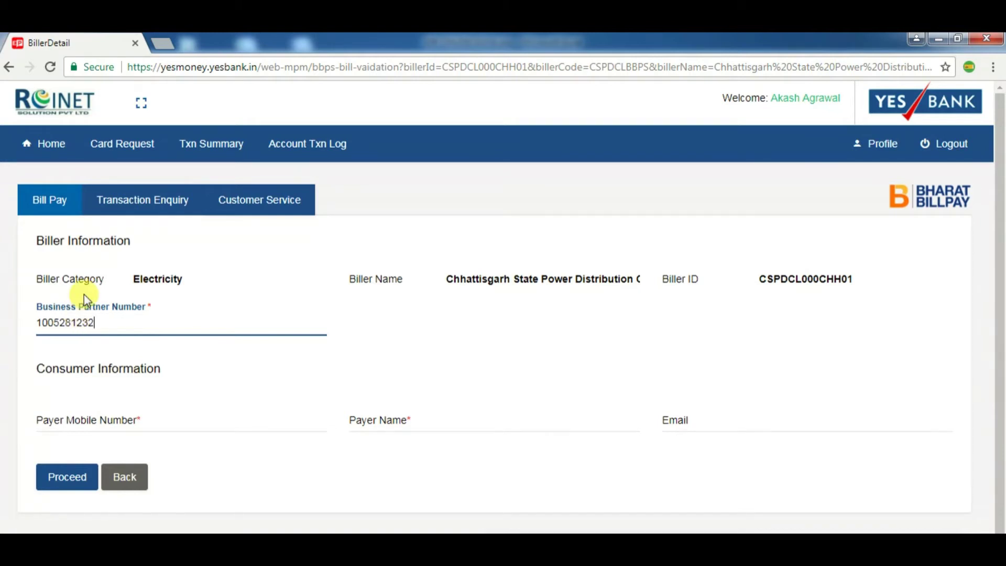
Enter the payer's mobile number and name, then submit to fetch the Rs 2250.0 bill.
{"action": "left_click", "coordinate": [95, 422]}
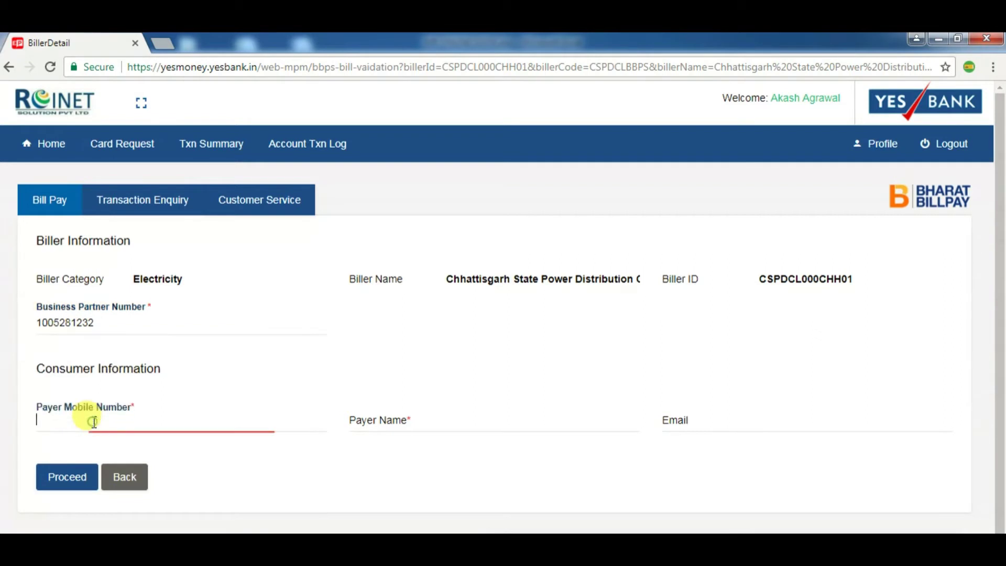
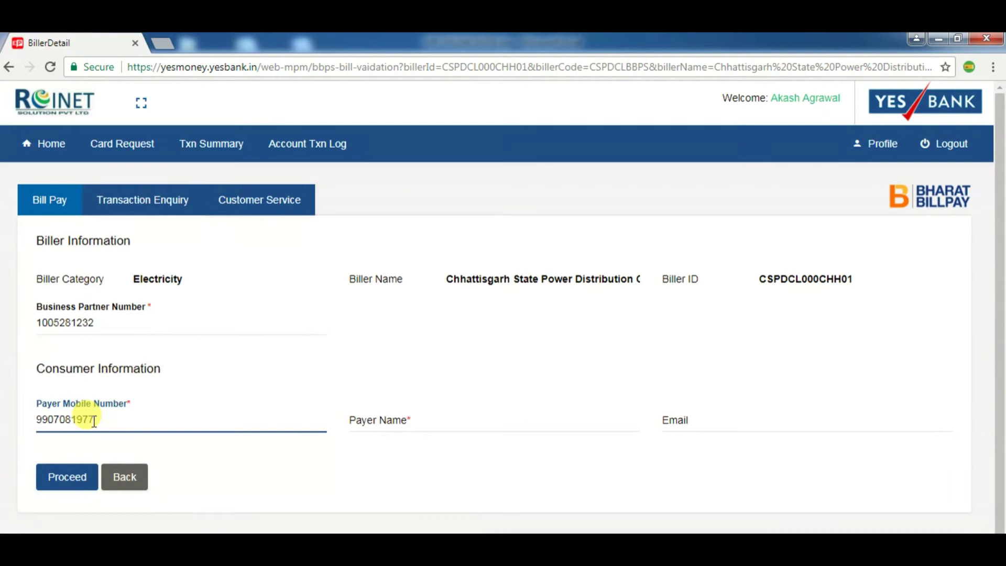
{"action": "left_click", "coordinate": [372, 422]}
{"action": "type", "text": "MRXXXXX"}
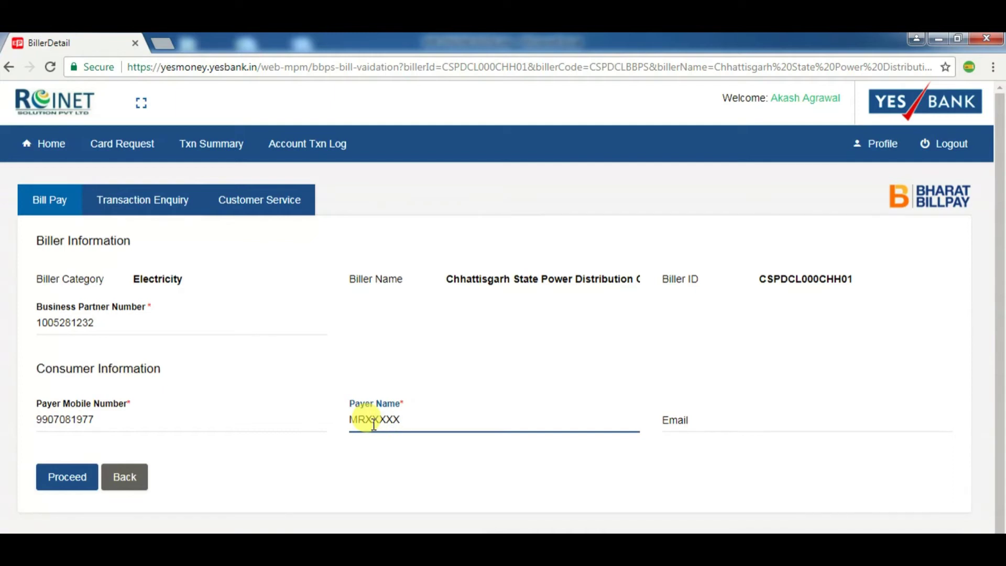
{"action": "left_click", "coordinate": [76, 474]}
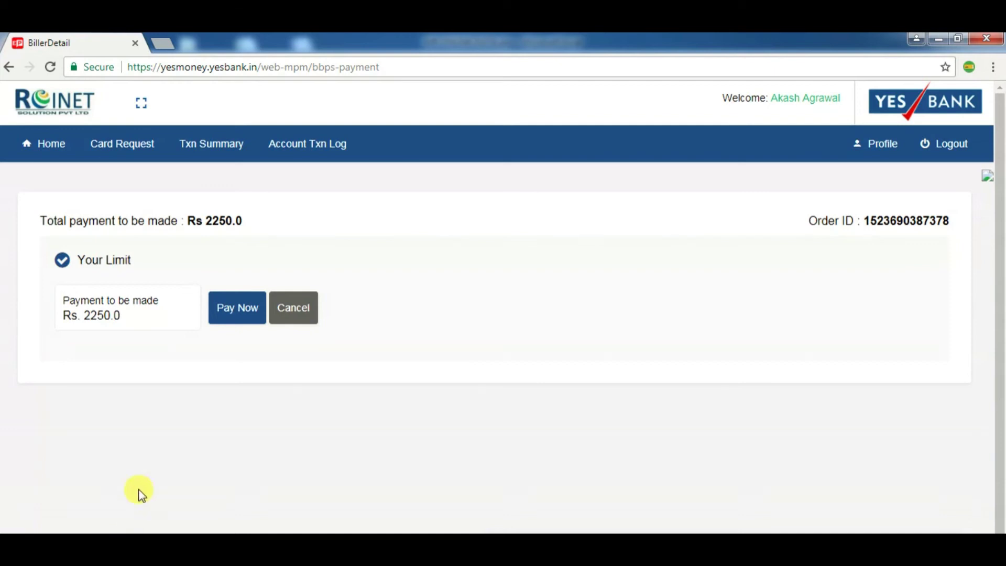
Pay the Rs 2250.0 electricity bill, which returns a failed-transaction receipt.
{"action": "left_click", "coordinate": [238, 312]}
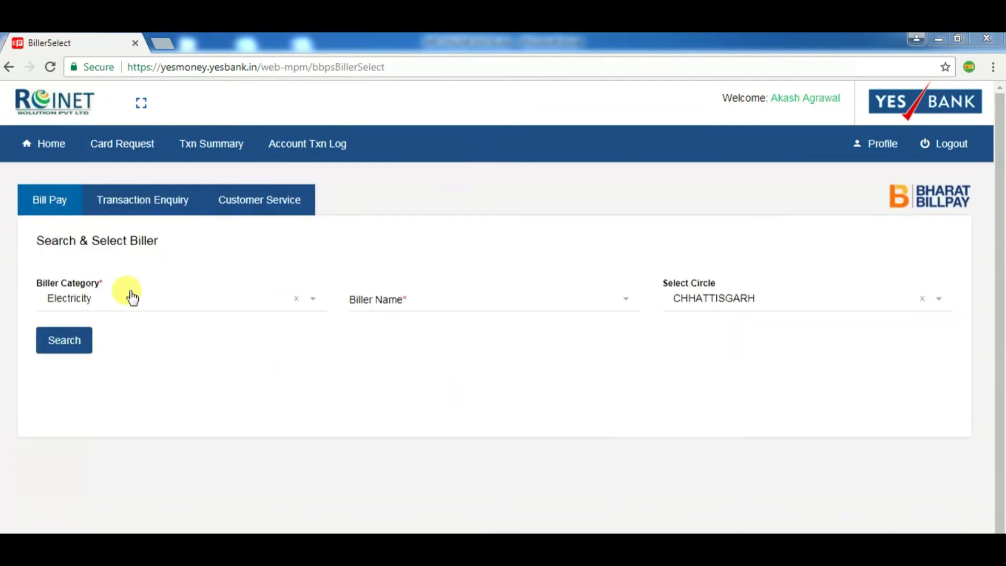
Restart the payment, browse the electricity biller list without choosing one, then return to the dashboard.
{"action": "left_click", "coordinate": [128, 294]}
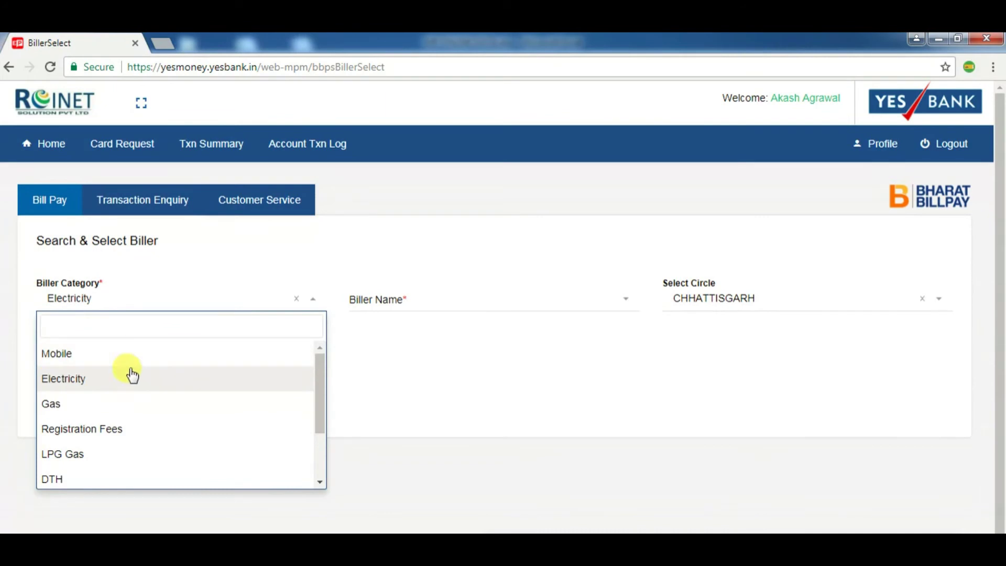
{"action": "left_click", "coordinate": [474, 413]}
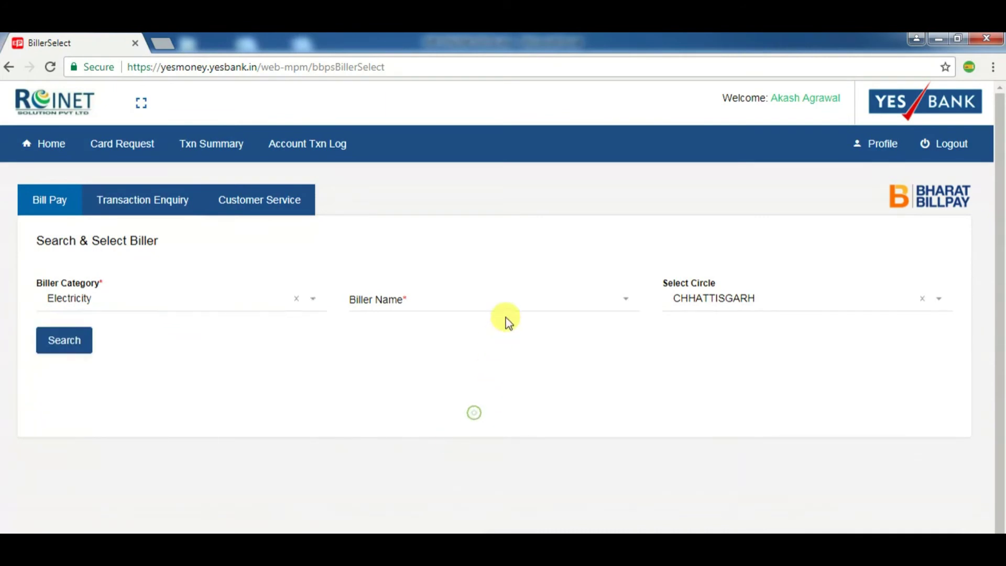
{"action": "left_click", "coordinate": [508, 300]}
{"action": "scroll", "coordinate": [499, 440], "scroll_direction": "down", "scroll_amount": 5}
{"action": "scroll", "coordinate": [497, 442], "scroll_direction": "down", "scroll_amount": 3}
{"action": "scroll", "coordinate": [503, 437], "scroll_direction": "up", "scroll_amount": 5}
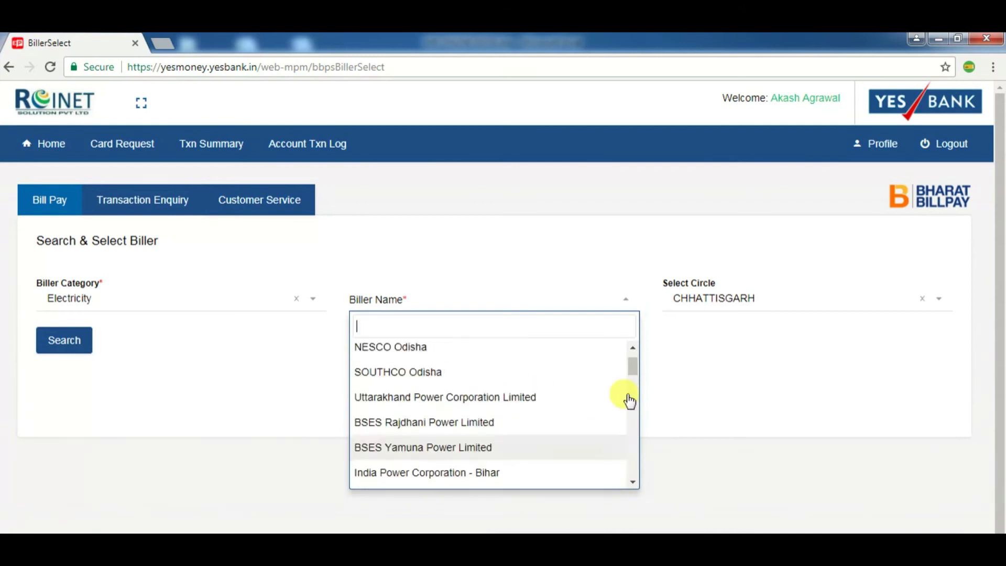
{"action": "left_click", "coordinate": [718, 377]}
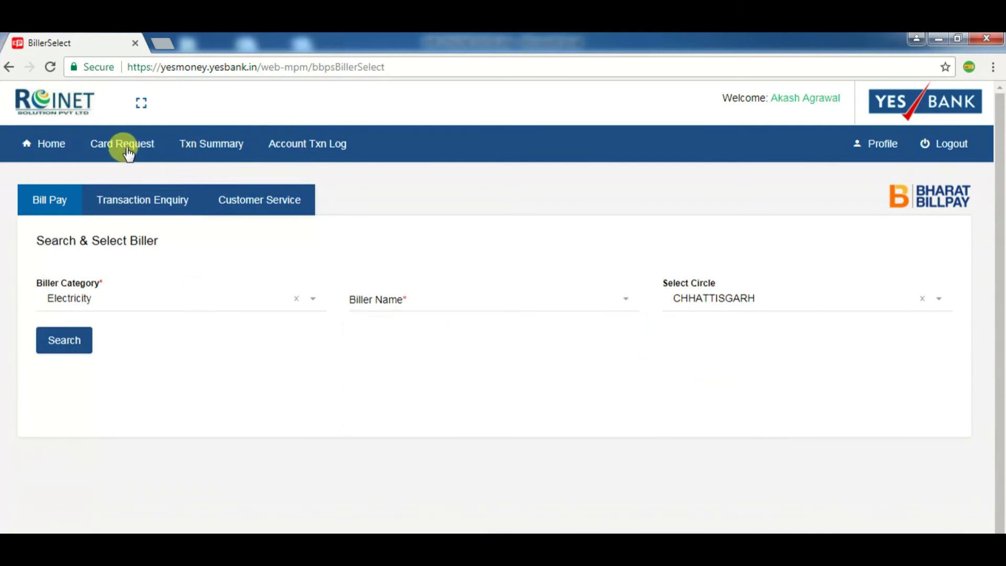
{"action": "left_click", "coordinate": [48, 149]}
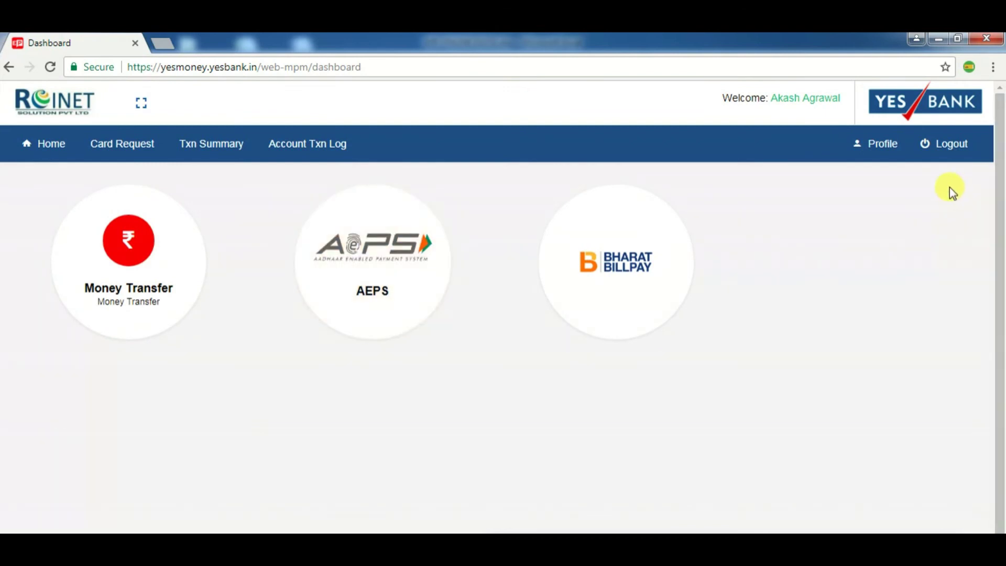
Switch to Xpresso and start a new complaint with Application Type XPRESSO.
{"action": "left_click", "coordinate": [953, 146]}
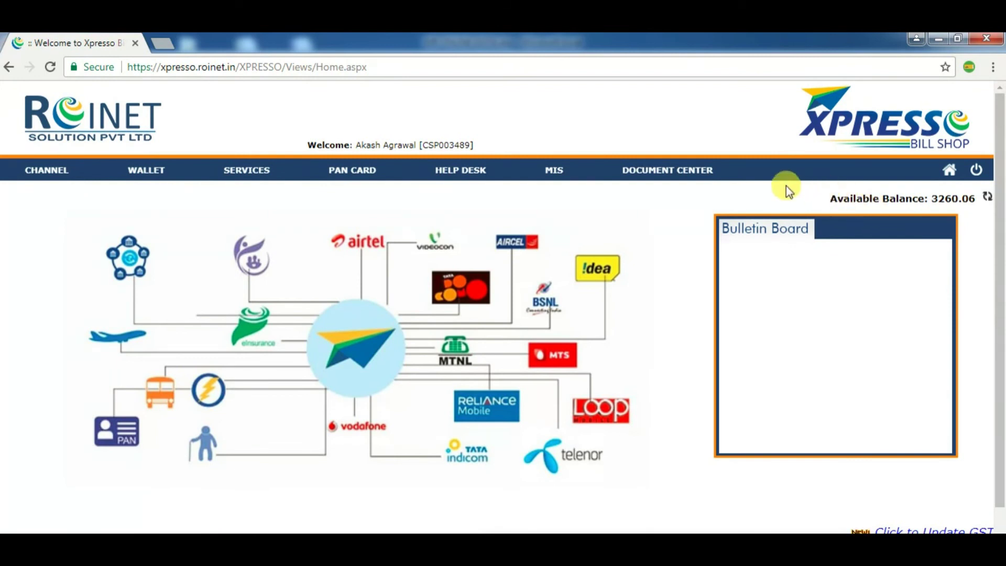
{"action": "mouse_move", "coordinate": [229, 160]}
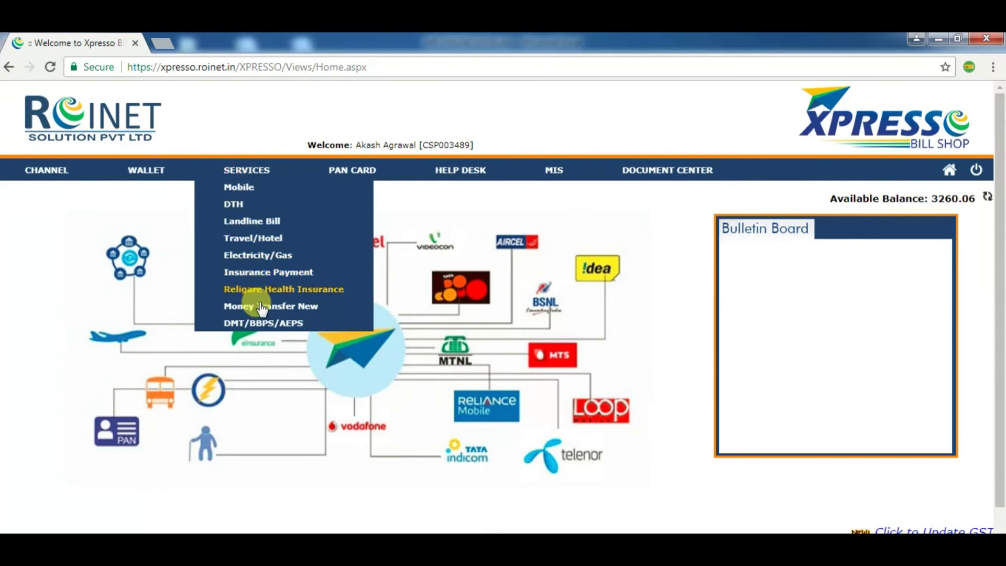
{"action": "mouse_move", "coordinate": [456, 168]}
{"action": "left_click", "coordinate": [454, 194]}
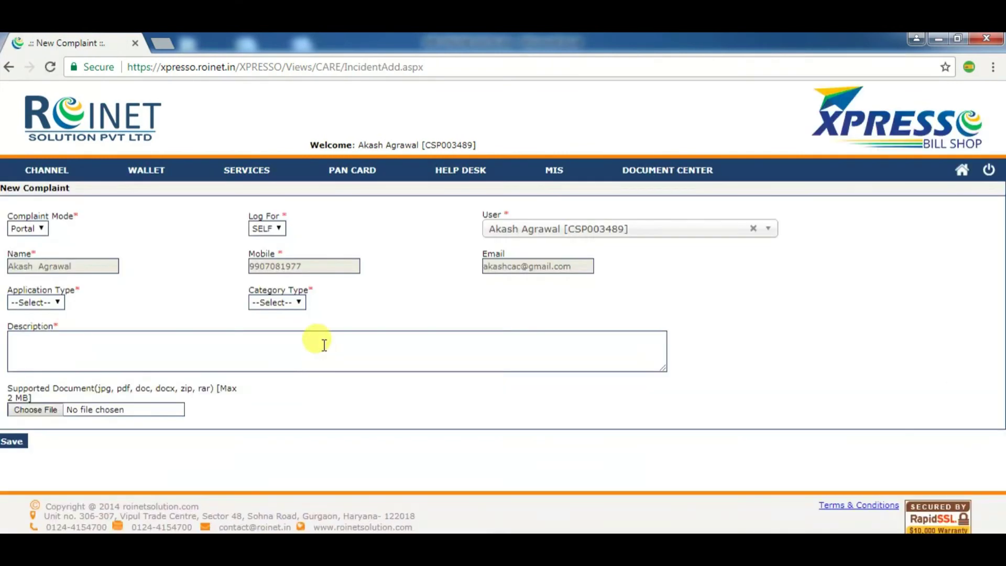
{"action": "left_click", "coordinate": [31, 302]}
{"action": "left_click", "coordinate": [37, 325]}
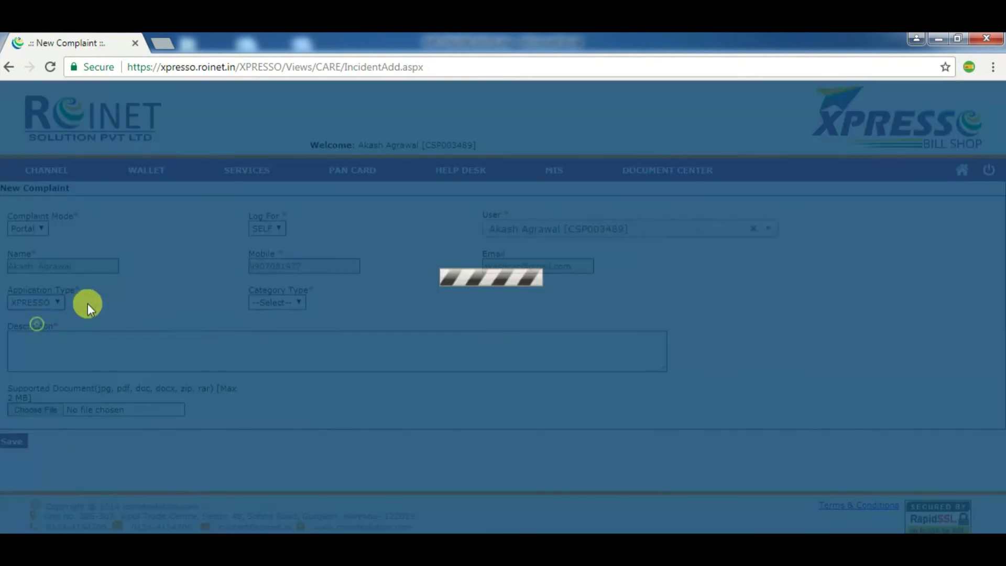
{"action": "left_click", "coordinate": [302, 304]}
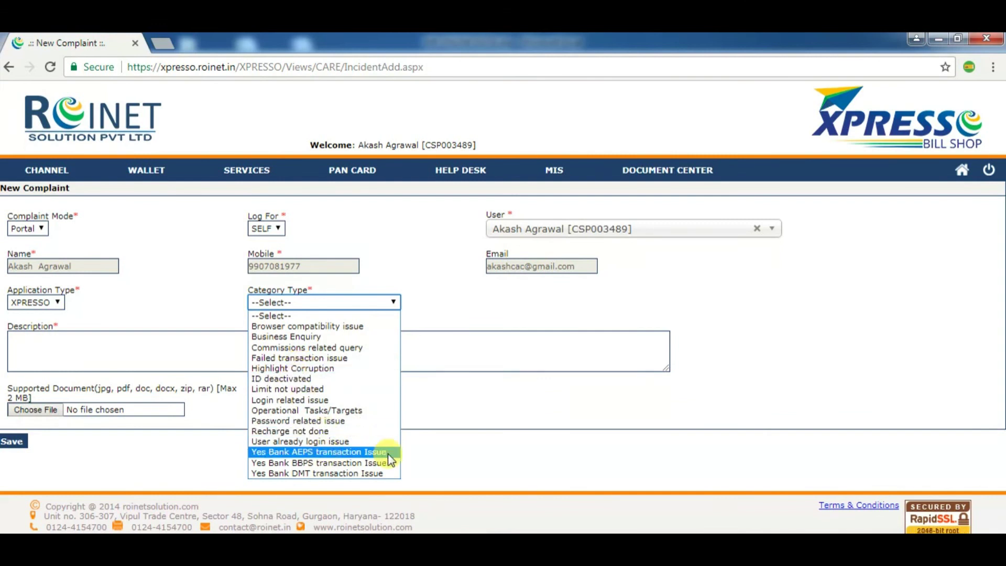
{"action": "left_click", "coordinate": [507, 360]}
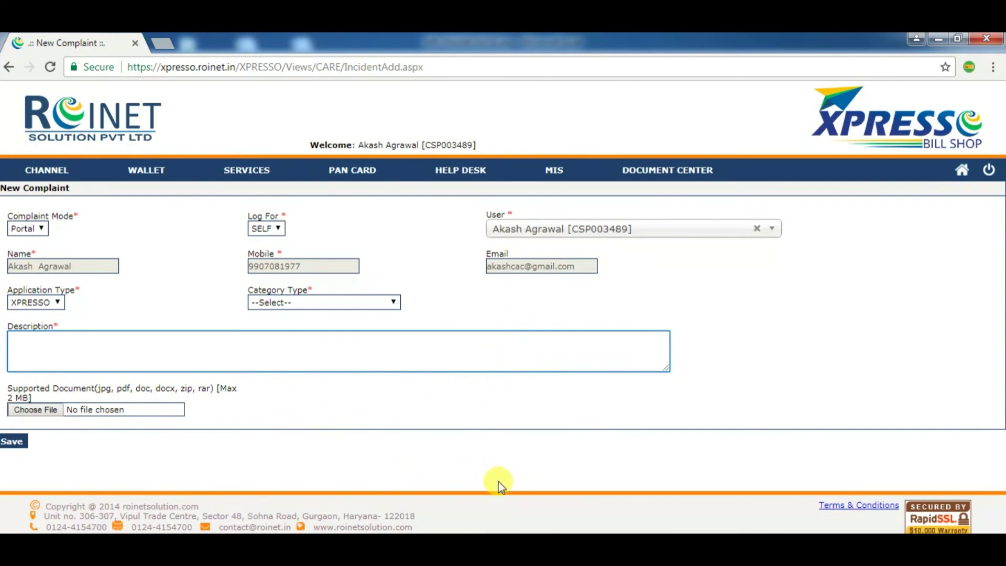
Open the MIS Ledger Report, which leads to the Log In page.
{"action": "mouse_move", "coordinate": [457, 172]}
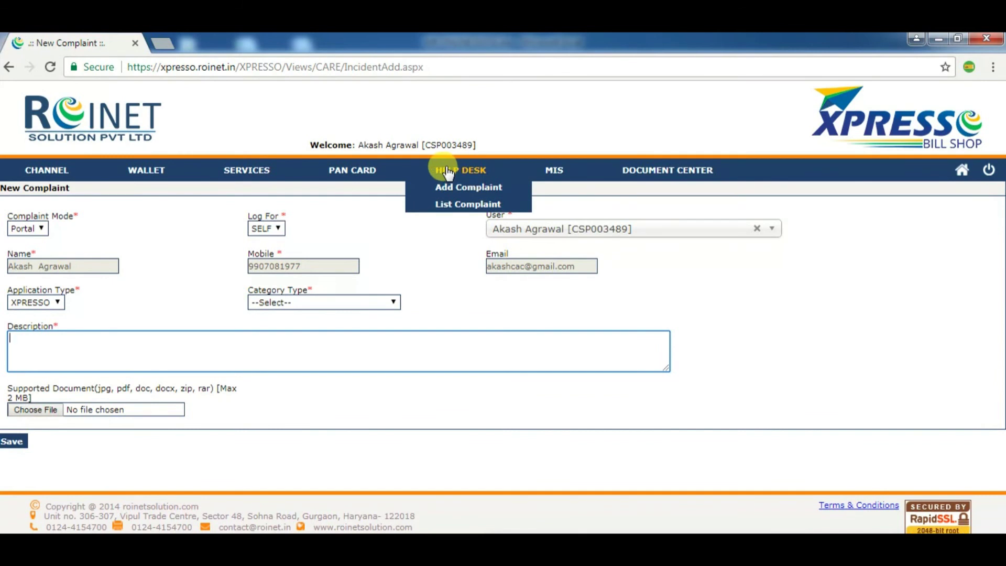
{"action": "mouse_move", "coordinate": [553, 172]}
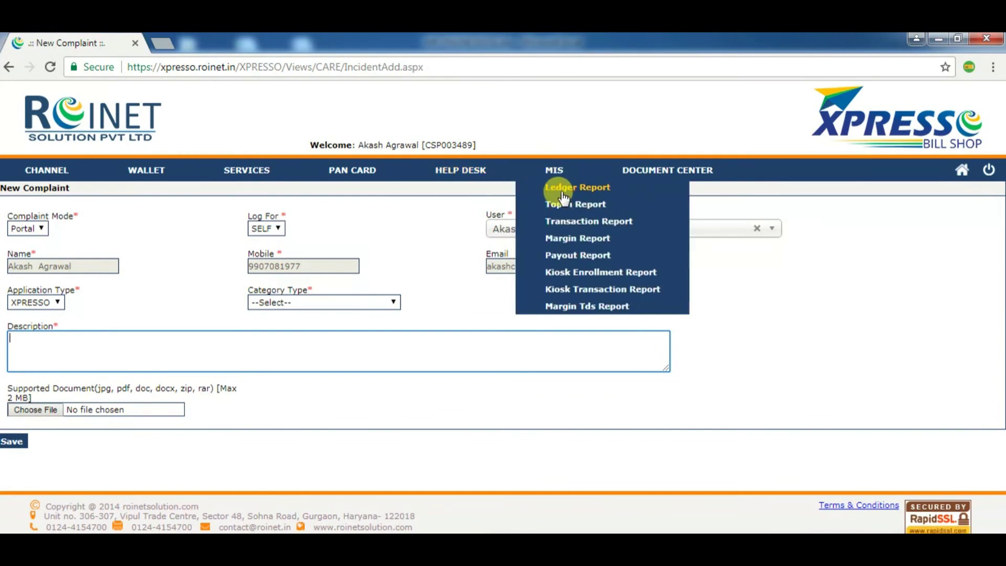
{"action": "left_click", "coordinate": [563, 198]}
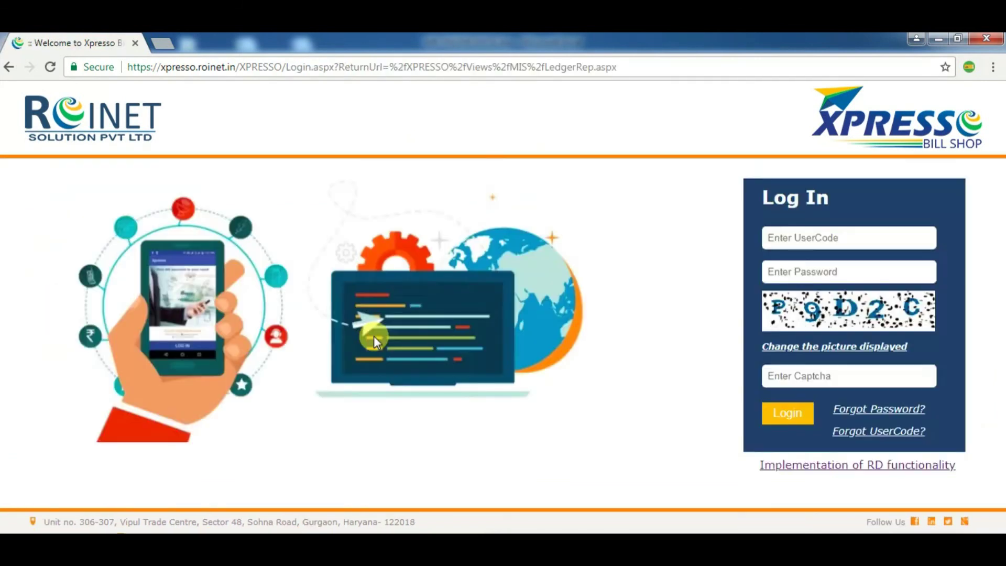